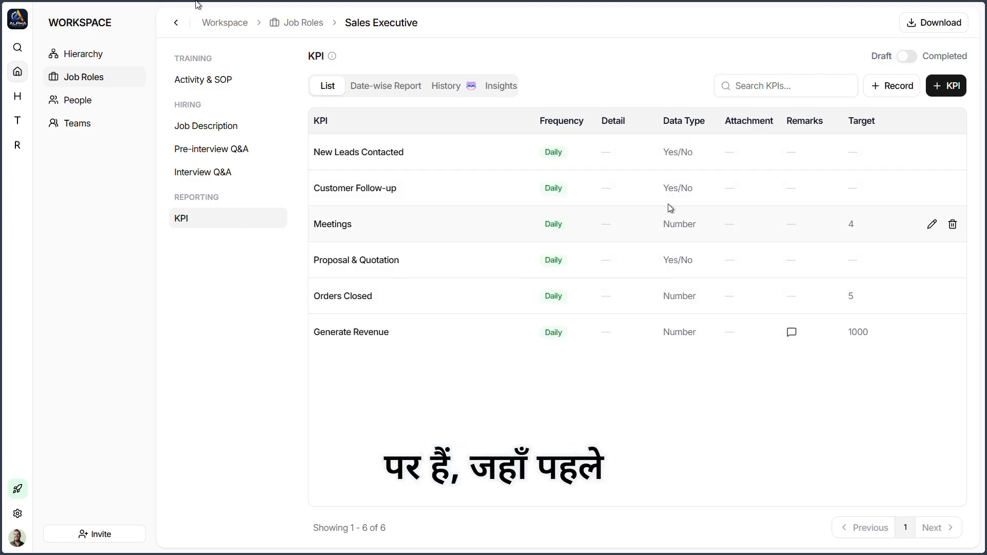
Start a new KPI for the Sales Executive role and title it "Sales Calls".
left_click(946, 92)
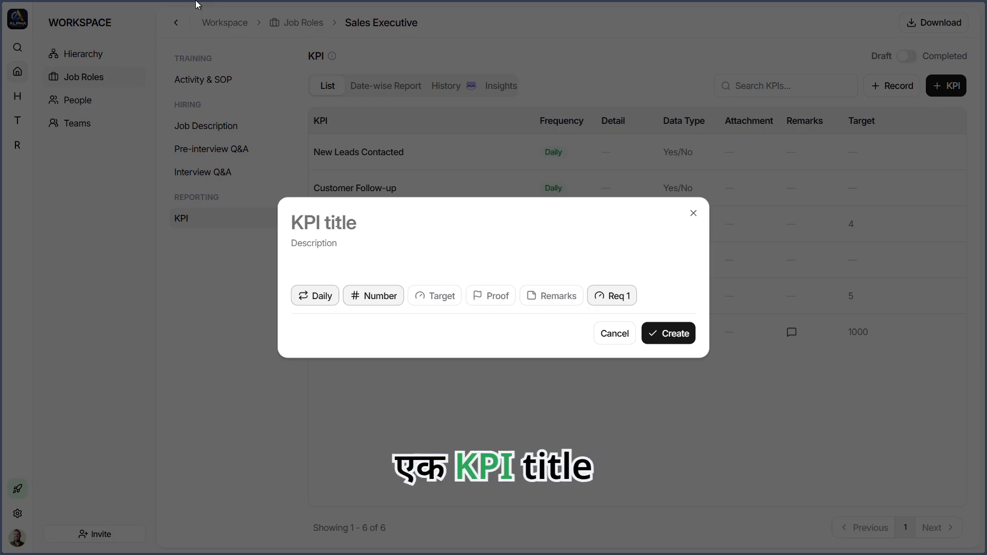
type("Sales")
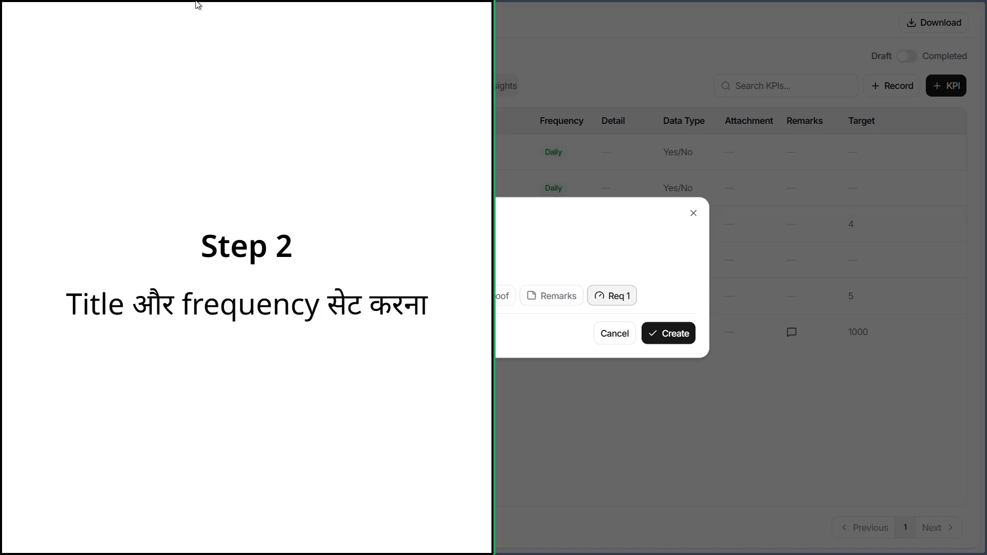
type("CAll")
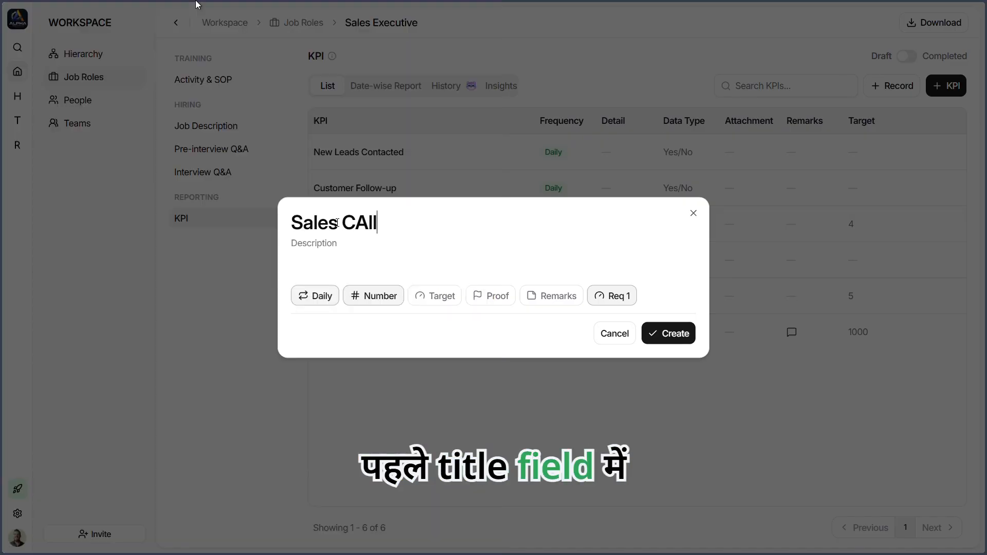
key("BackSpace")
key("BackSpace")
key("BackSpace")
type("alls")
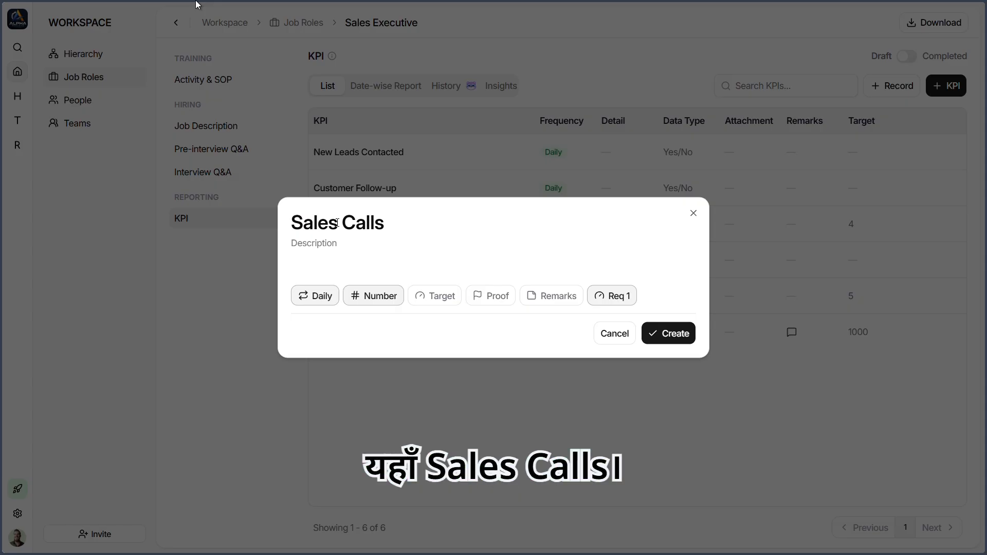
Try a weekly Monday repeat for the Sales Calls KPI, and return its frequency to Daily.
left_click(319, 296)
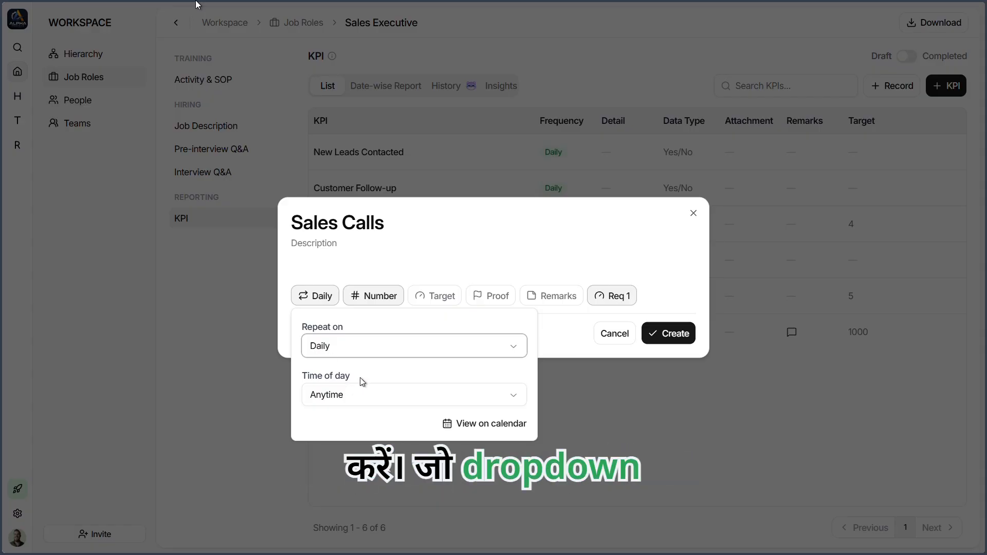
left_click(342, 352)
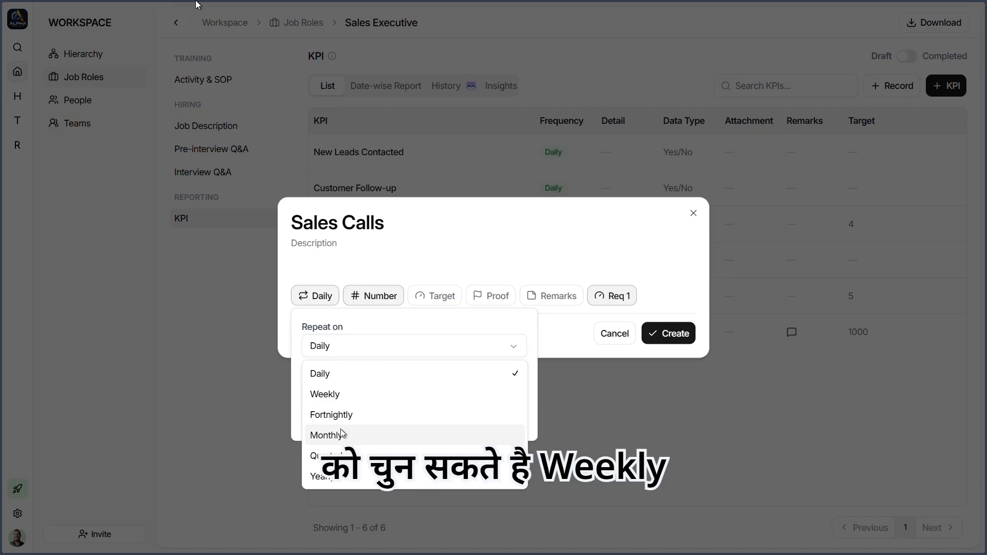
left_click(401, 394)
left_click(405, 393)
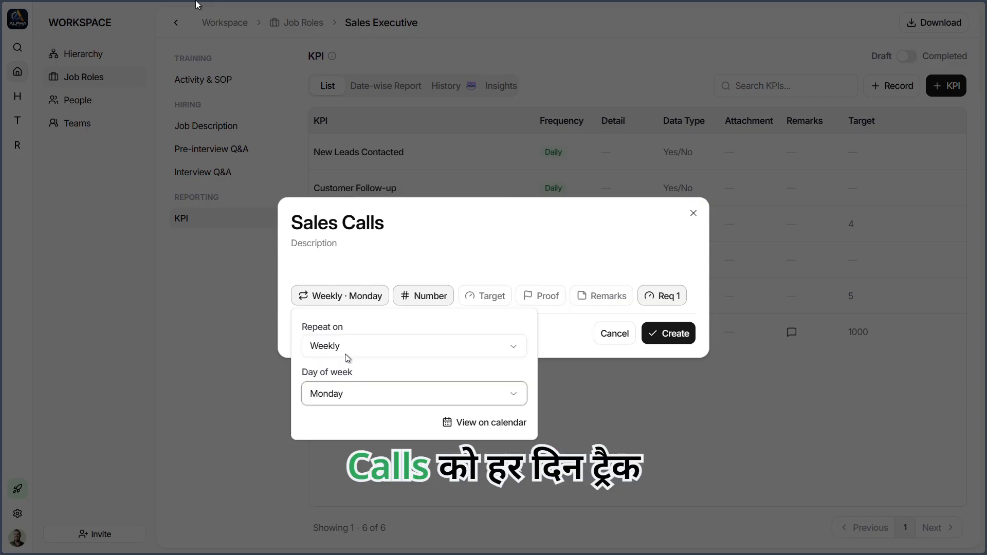
left_click(364, 341)
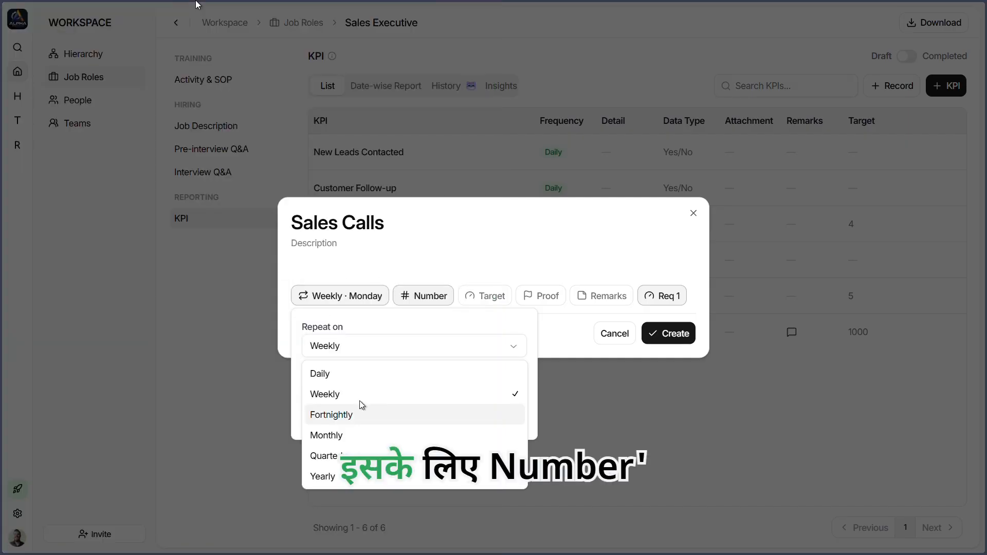
left_click(361, 375)
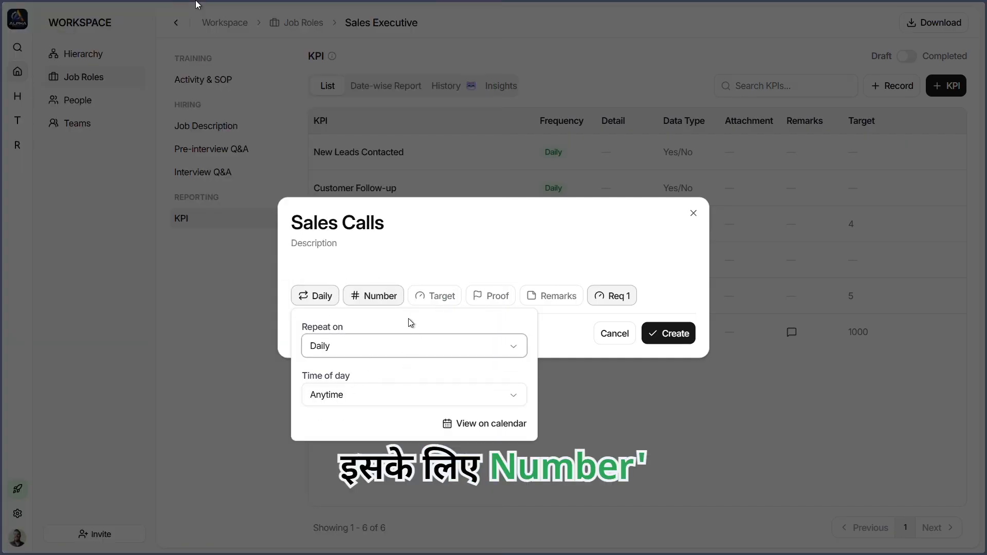
Keep Number as the KPI's data type and enable a target value of 10.
left_click(366, 299)
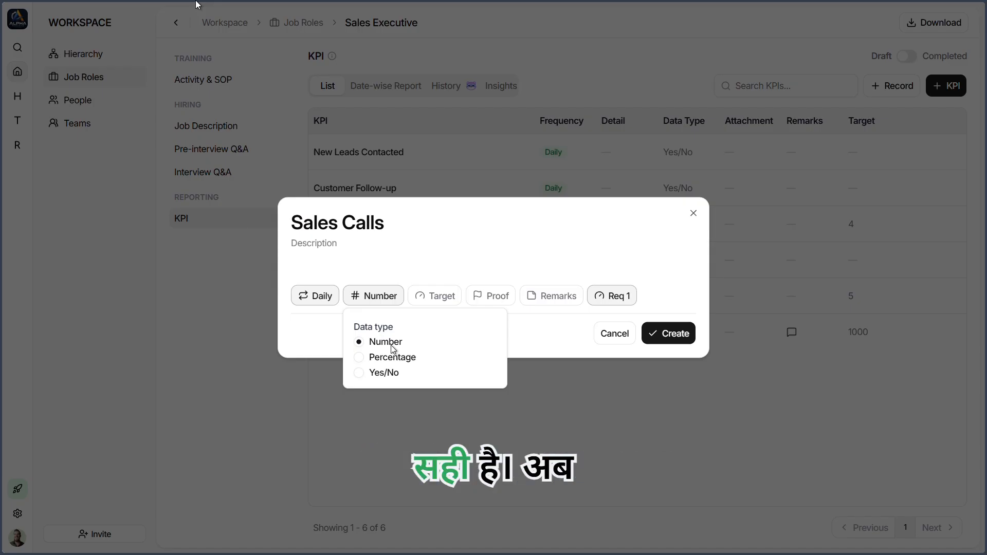
left_click(447, 297)
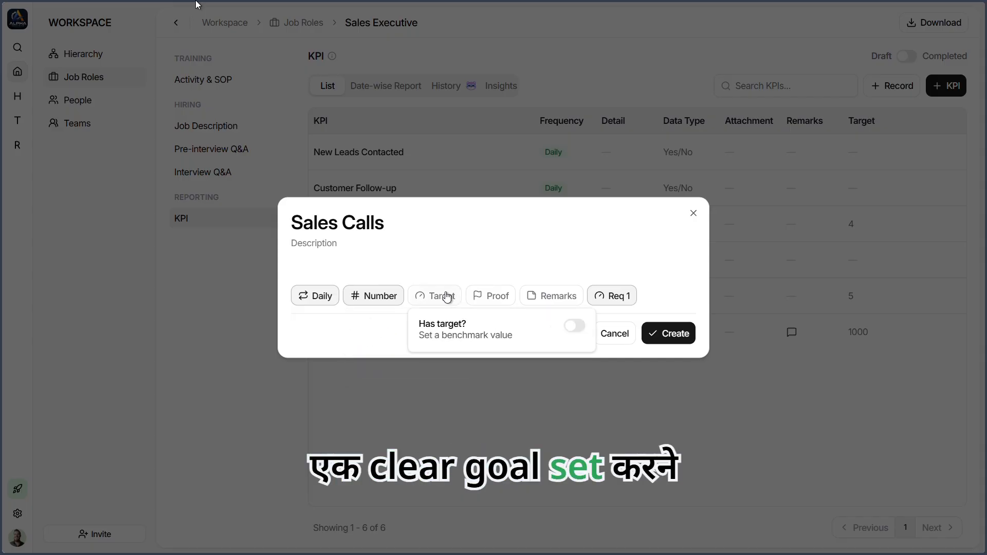
left_click(581, 328)
left_click(456, 379)
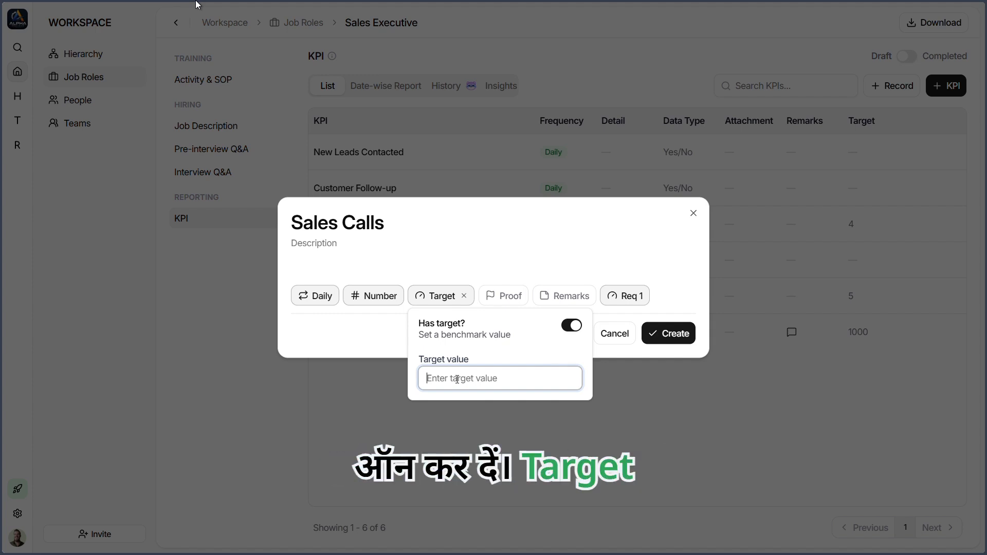
type("10")
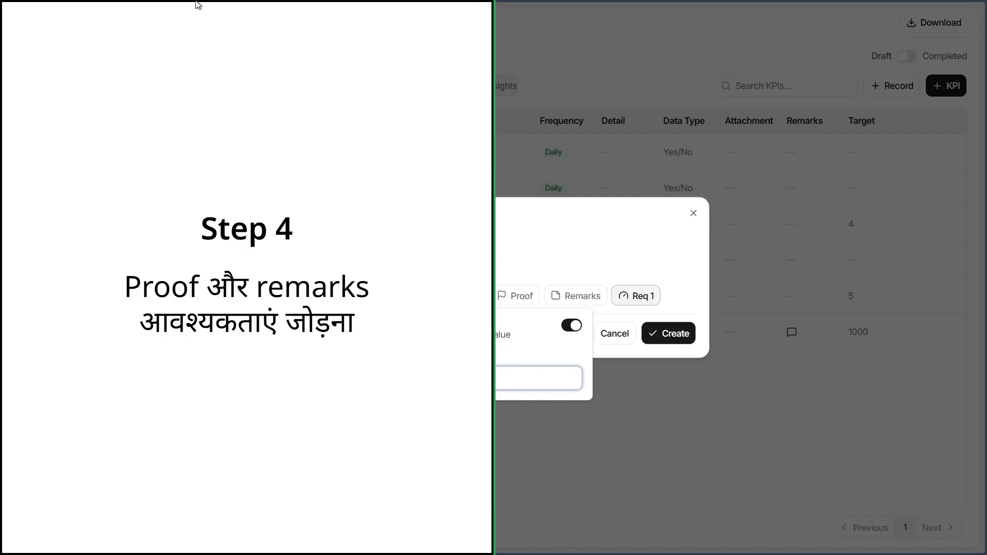
left_click(350, 331)
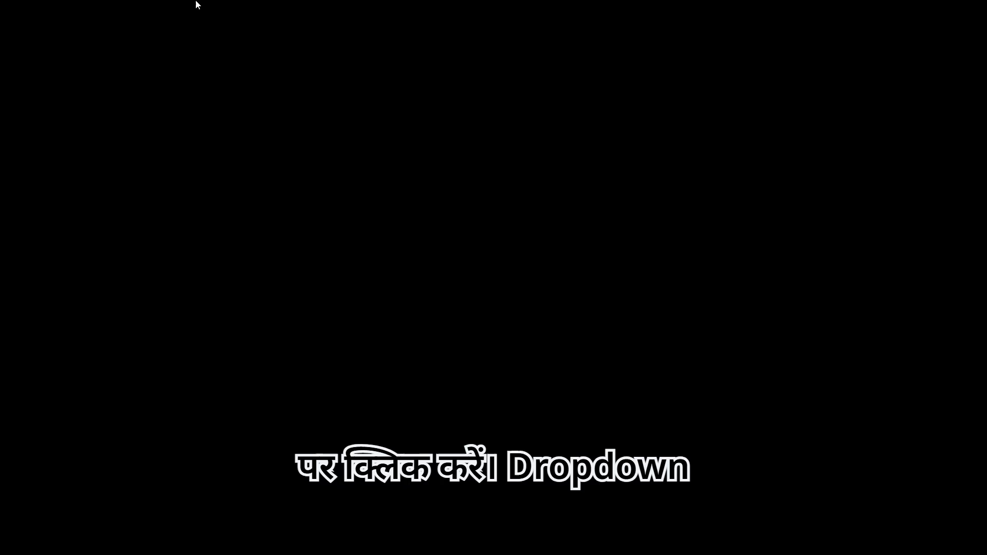
Set the KPI's proof to Required - Specific with Photo and PDF document, and enable remarks.
left_click(521, 291)
left_click(546, 359)
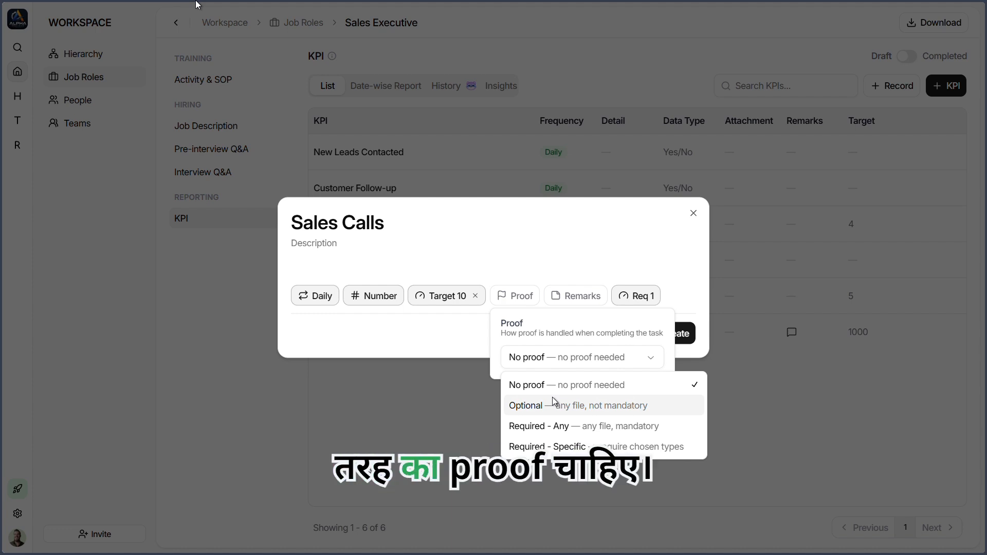
left_click(534, 446)
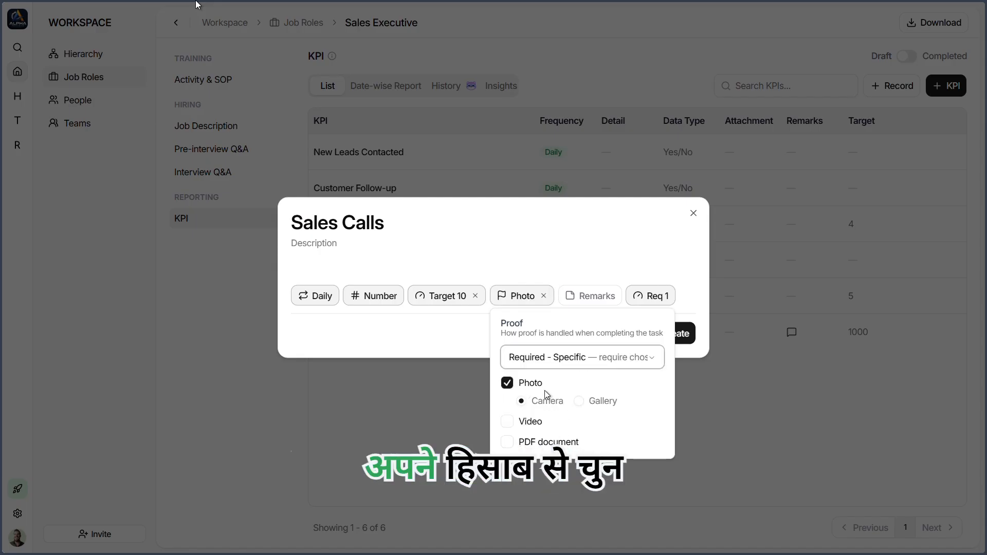
left_click(545, 441)
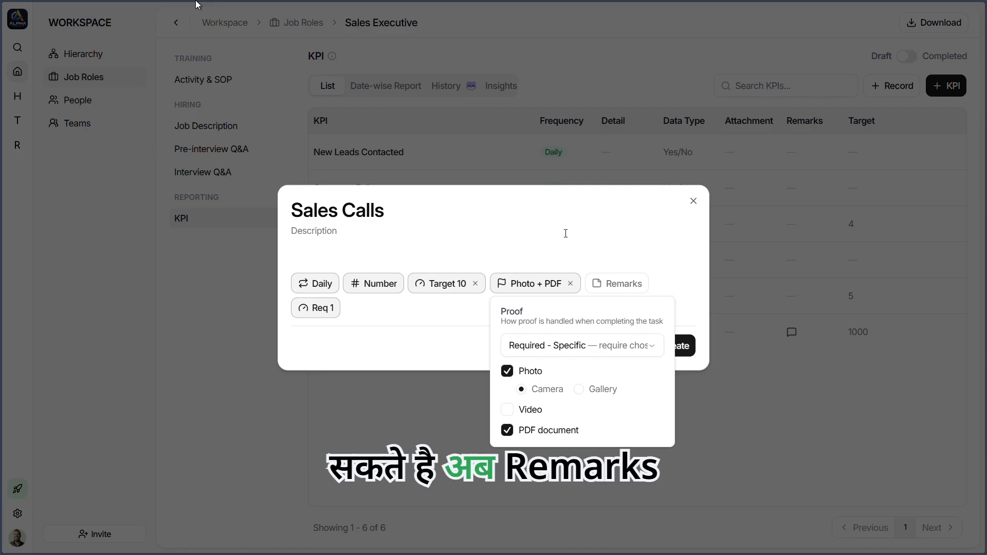
left_click(611, 290)
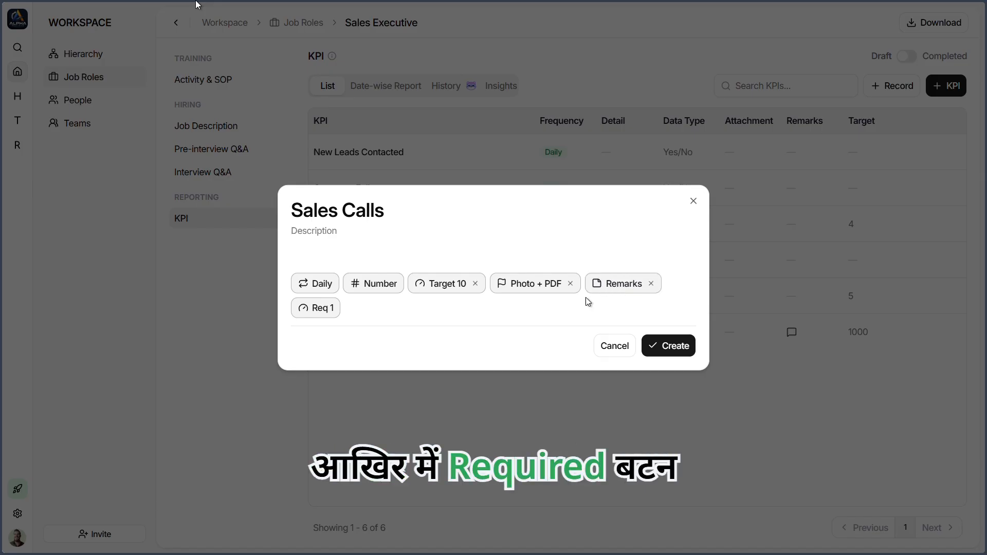
Check the Required and Max entry options, leaving them at 1 and No limit, and create the Sales Calls KPI.
left_click(331, 320)
left_click(340, 357)
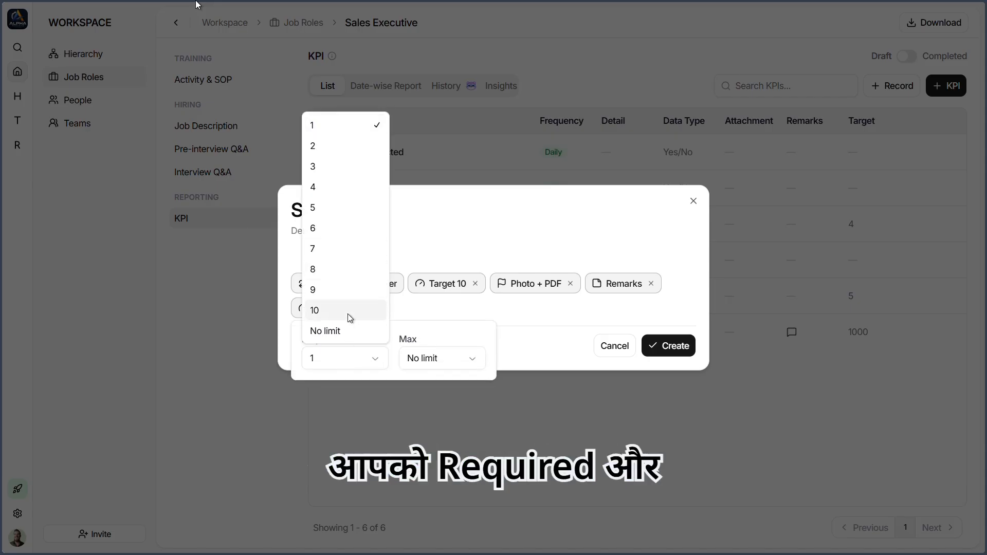
left_click(440, 360)
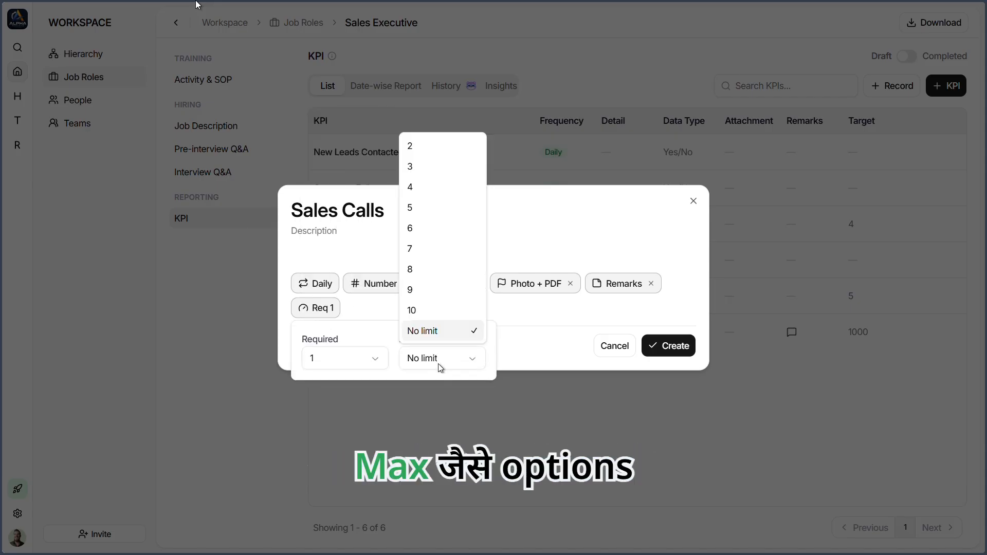
left_click(393, 335)
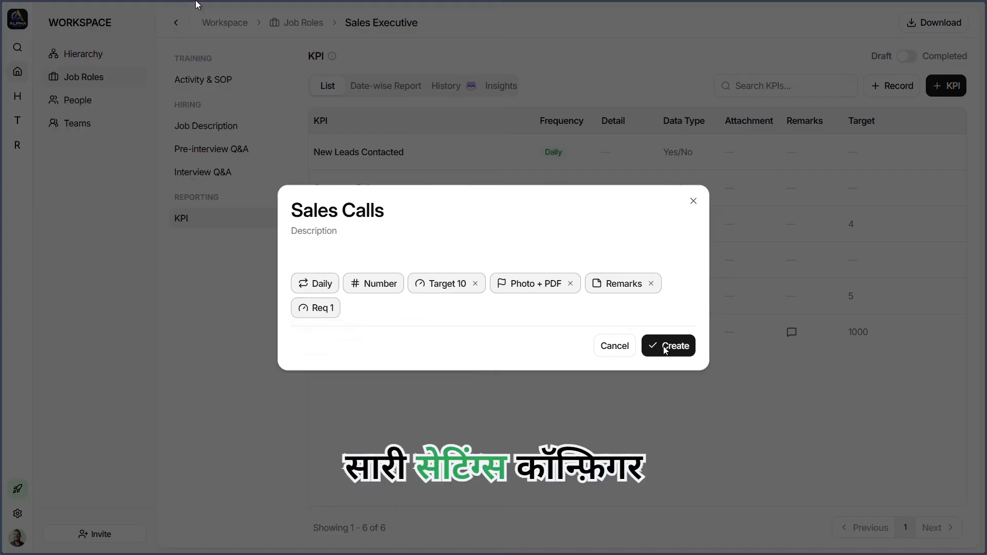
left_click(651, 346)
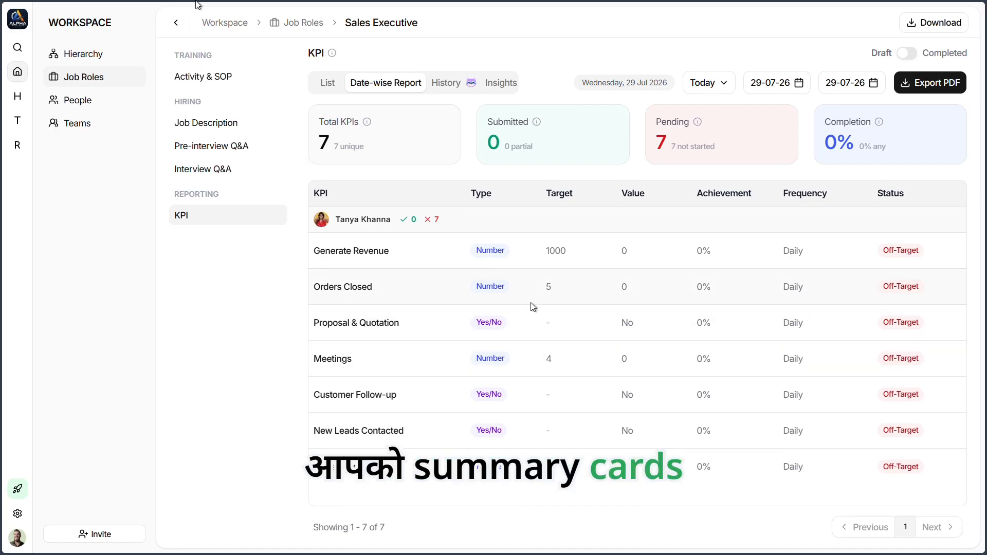
Review the date-wise KPI report and the history of recorded KPI entries.
scroll(531, 307, "down", 1)
scroll(532, 306, "up", 1)
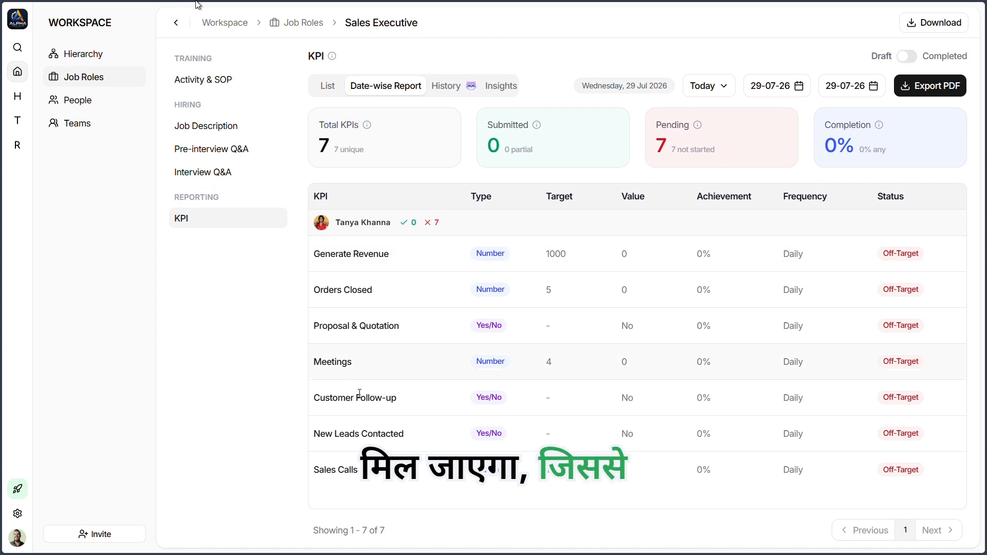
left_click(445, 85)
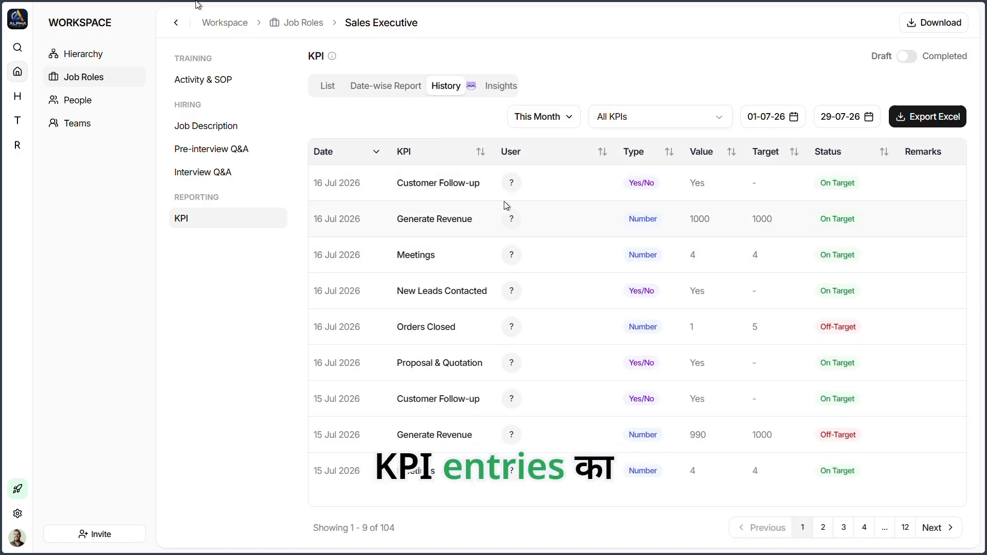
scroll(709, 221, "down", 1)
scroll(695, 228, "up", 1)
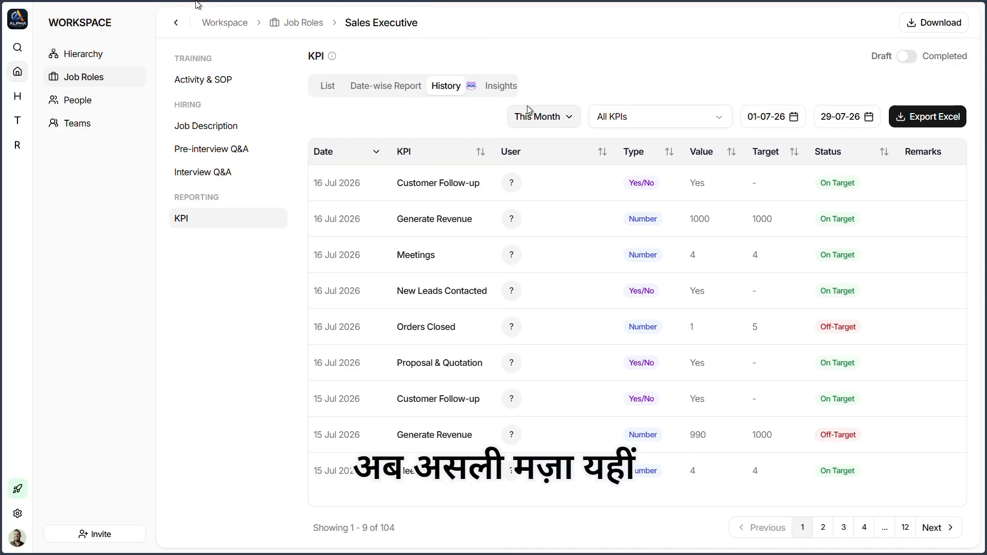
View the KPI insights and open the analysis covering 01 Jul 2026 to 29 Jul 2026.
left_click(501, 87)
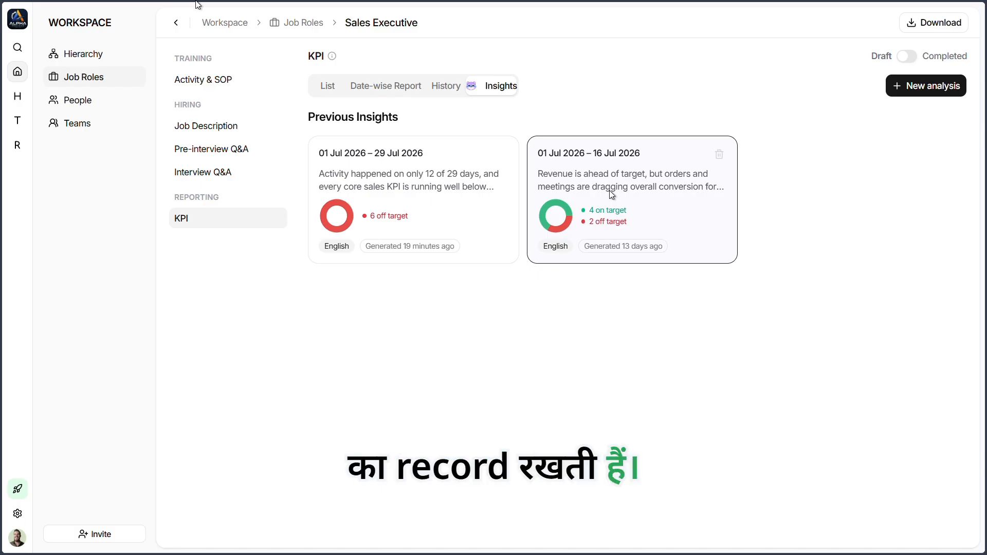
left_click(921, 87)
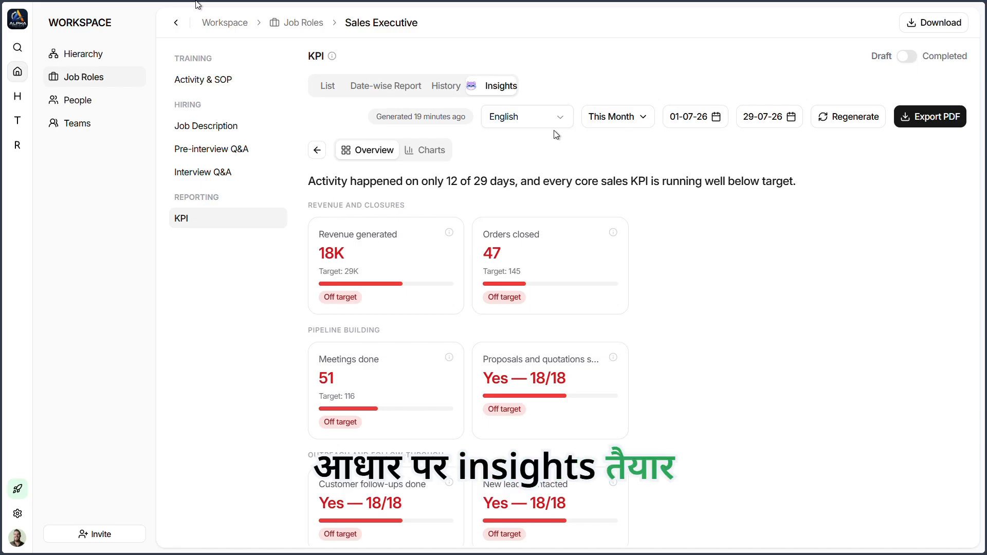
left_click(317, 150)
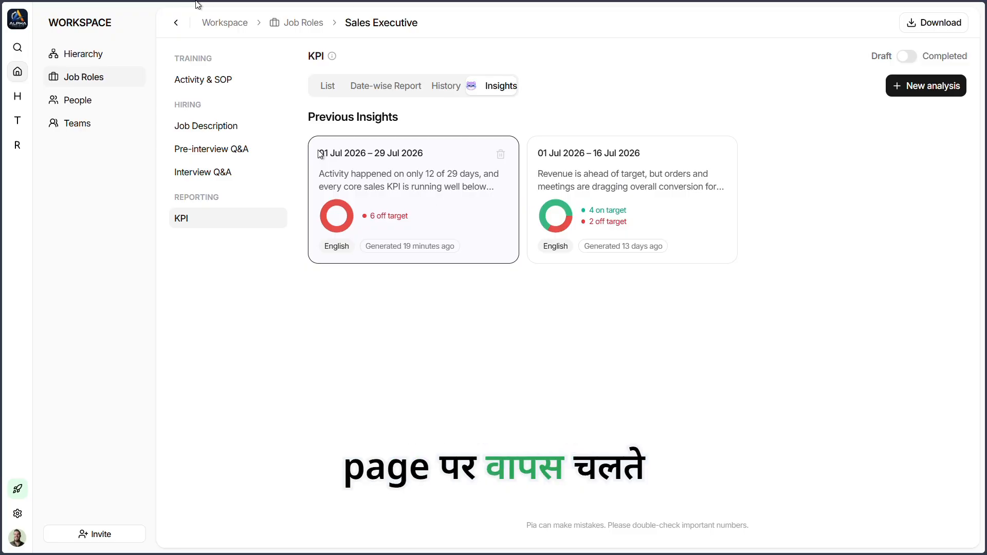
left_click(320, 155)
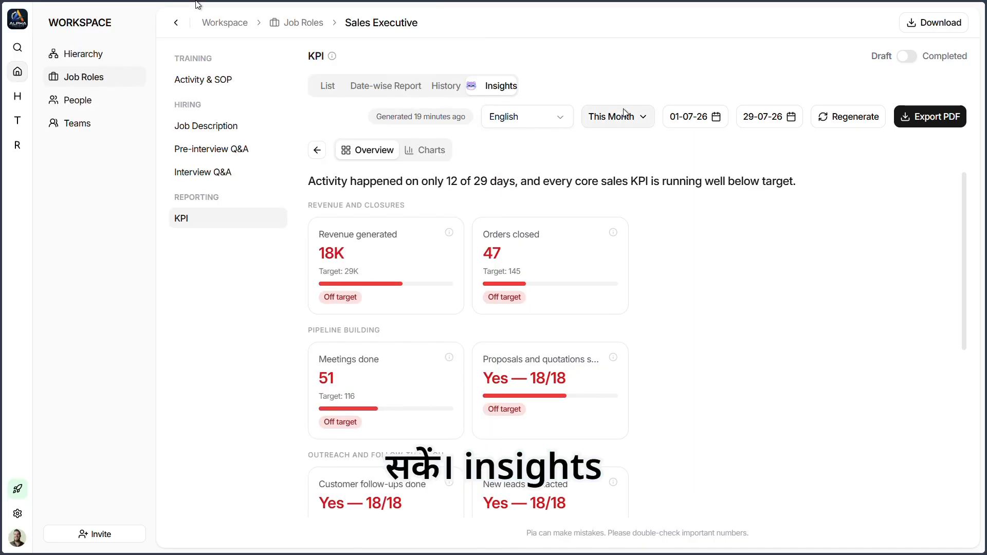
Examine the period, start date, end date and language choices available for the insights analysis.
left_click(619, 116)
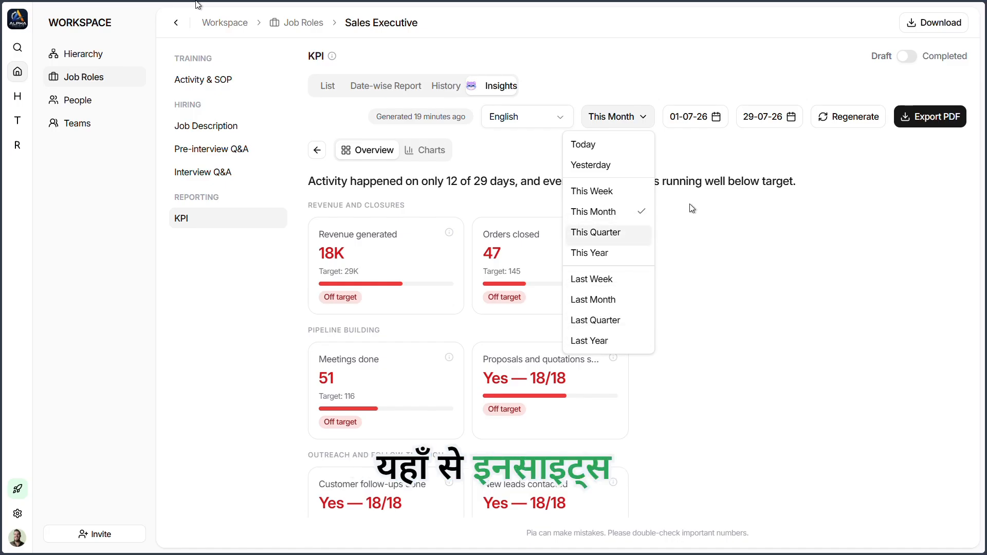
left_click(718, 141)
left_click(716, 117)
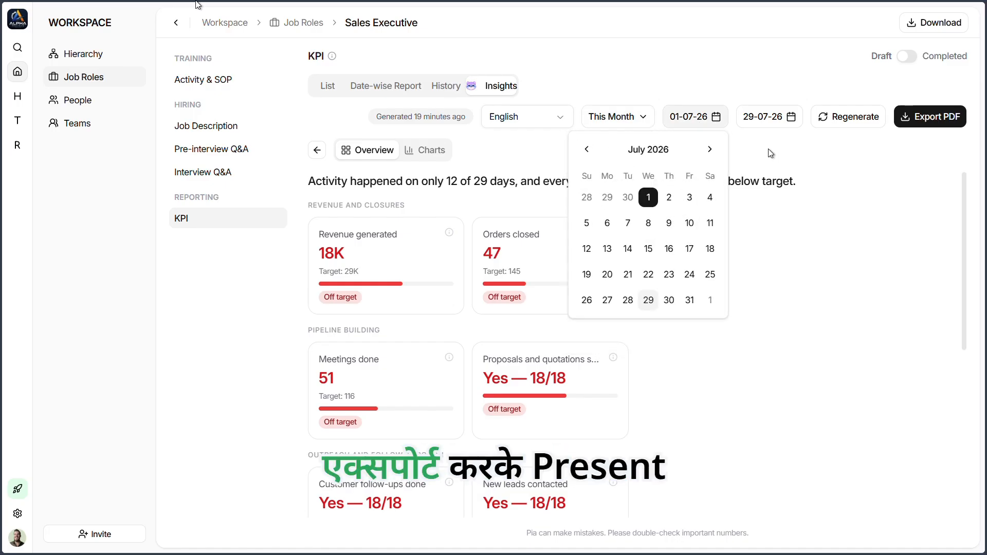
left_click(779, 110)
left_click(819, 159)
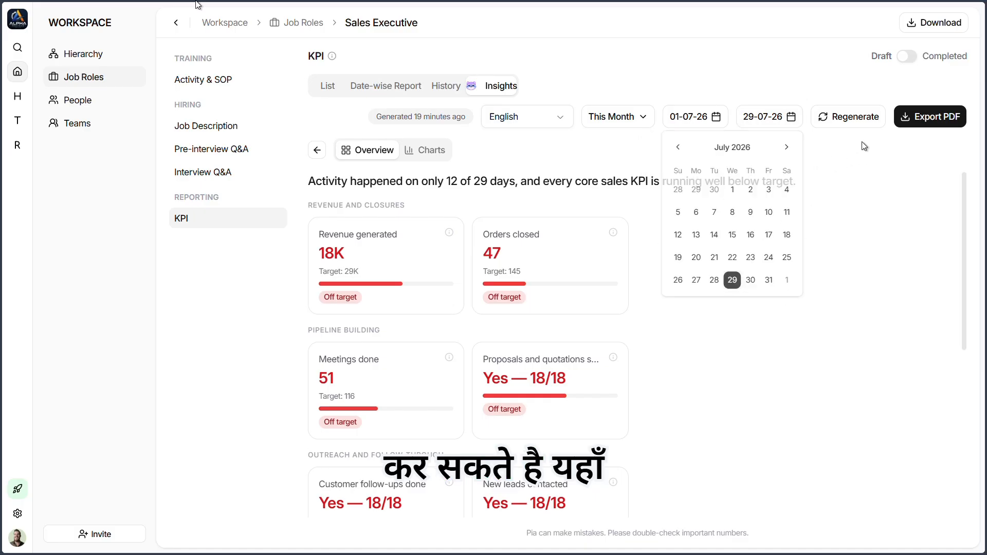
left_click(565, 120)
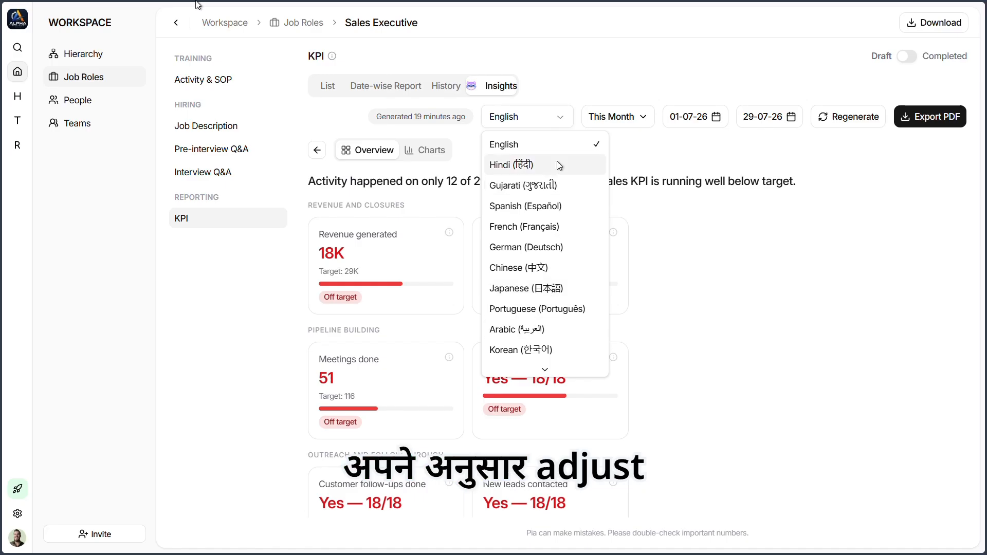
left_click(676, 145)
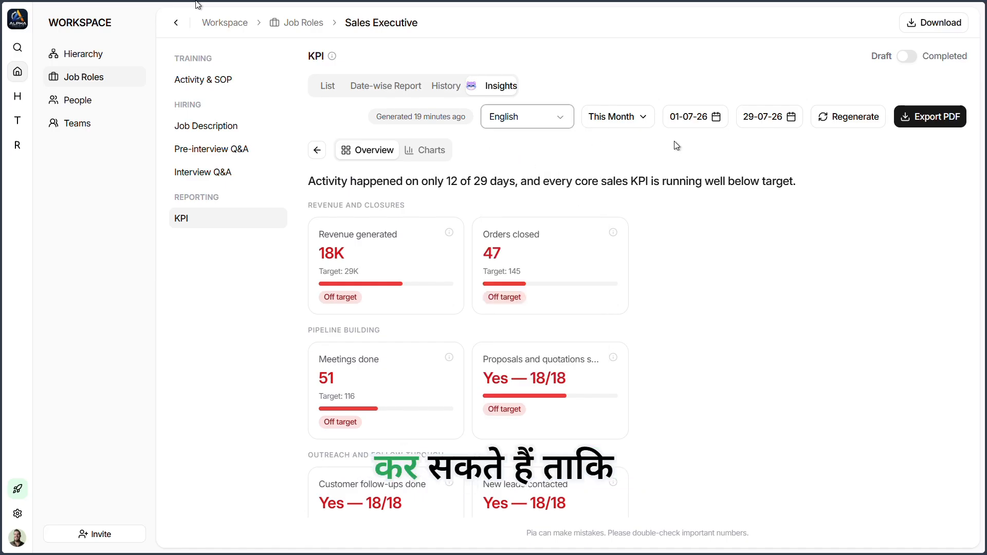
Return to the previous insights and open the analysis covering 01 Jul 2026 to 16 Jul 2026.
left_click(316, 151)
left_click(591, 287)
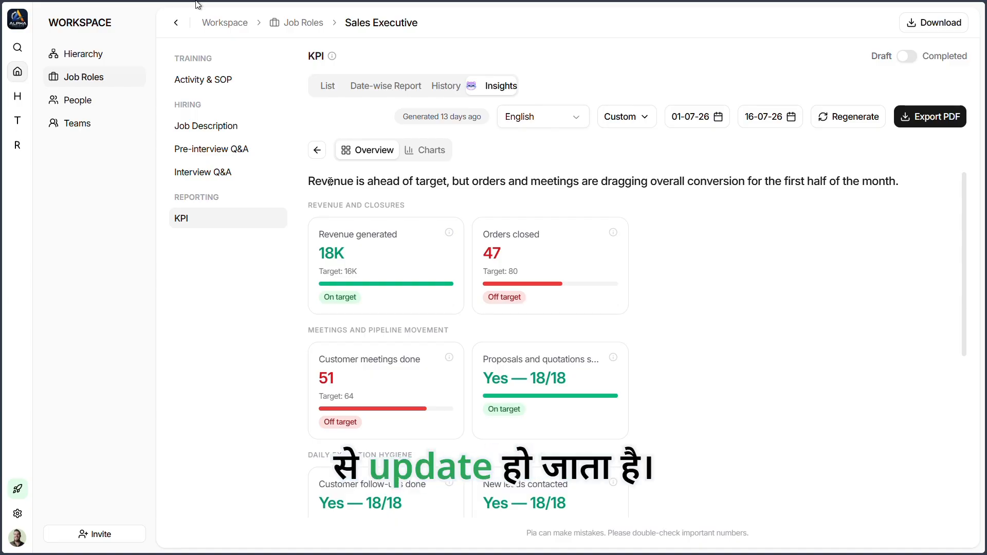
Read the summary headline of the insights overview and examine the Revenue generated card against its target.
left_click_drag(330, 182, 724, 177)
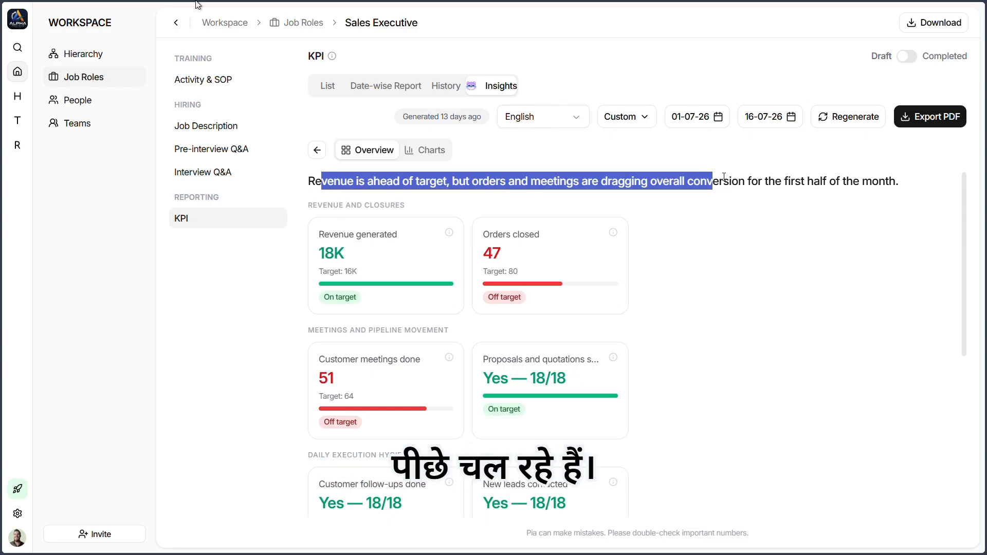
left_click_drag(724, 177, 848, 177)
left_click(852, 217)
scroll(574, 228, "down", 1)
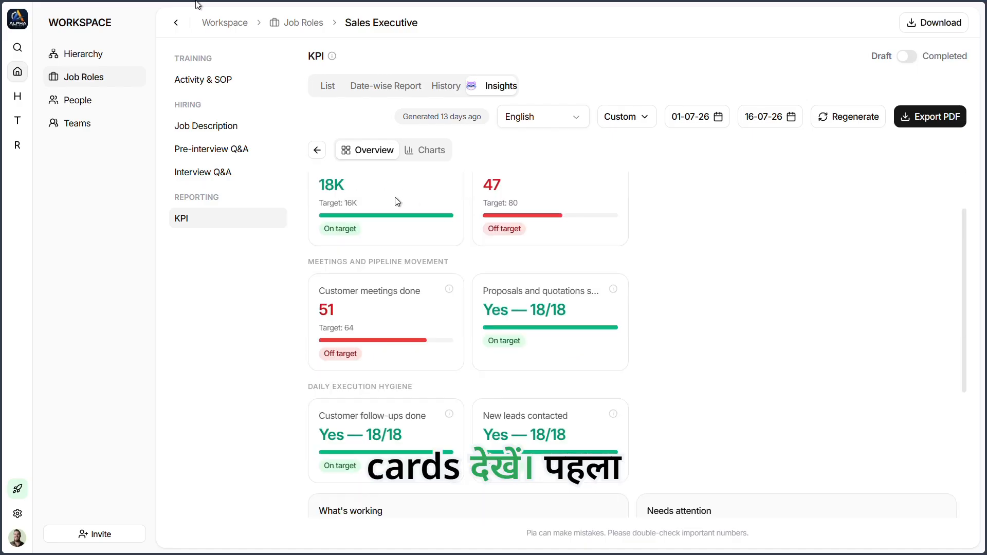
scroll(397, 202, "up", 1)
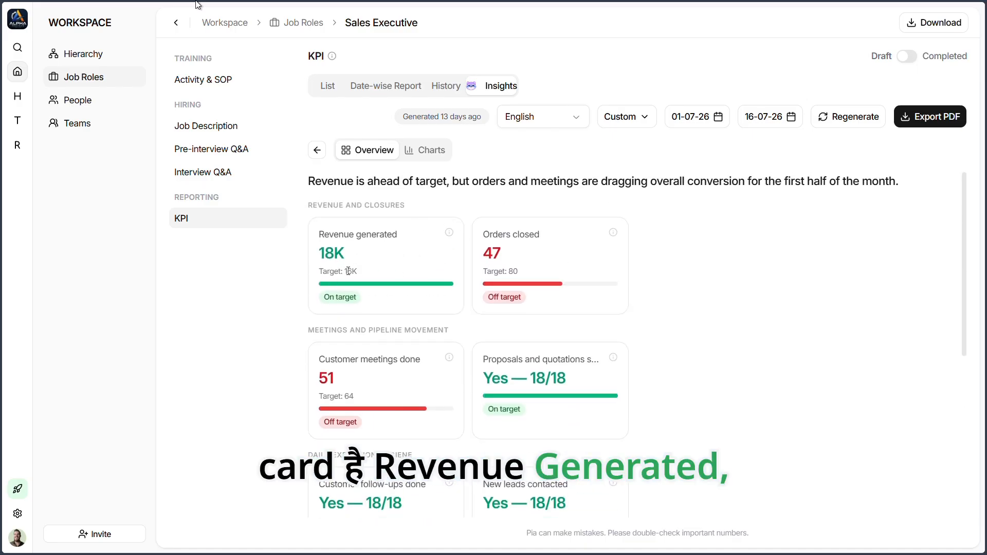
double_click(331, 253)
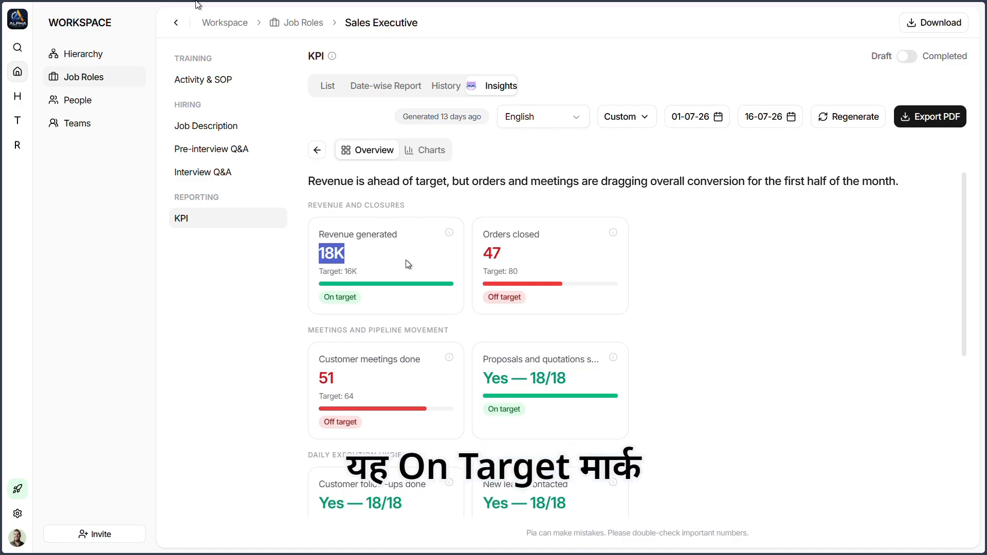
left_click(406, 260)
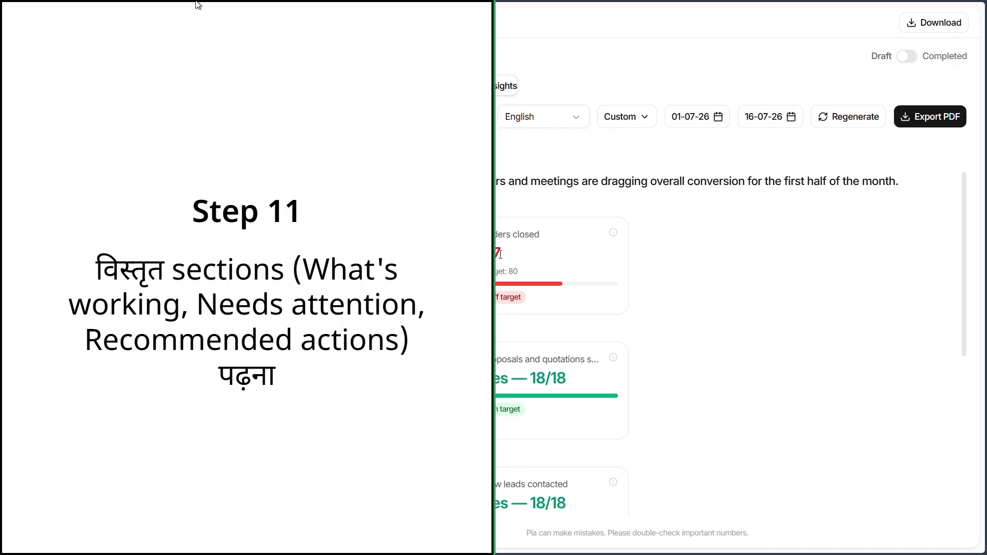
Read the points listed in the What's working section of the insights overview.
scroll(566, 282, "down", 3)
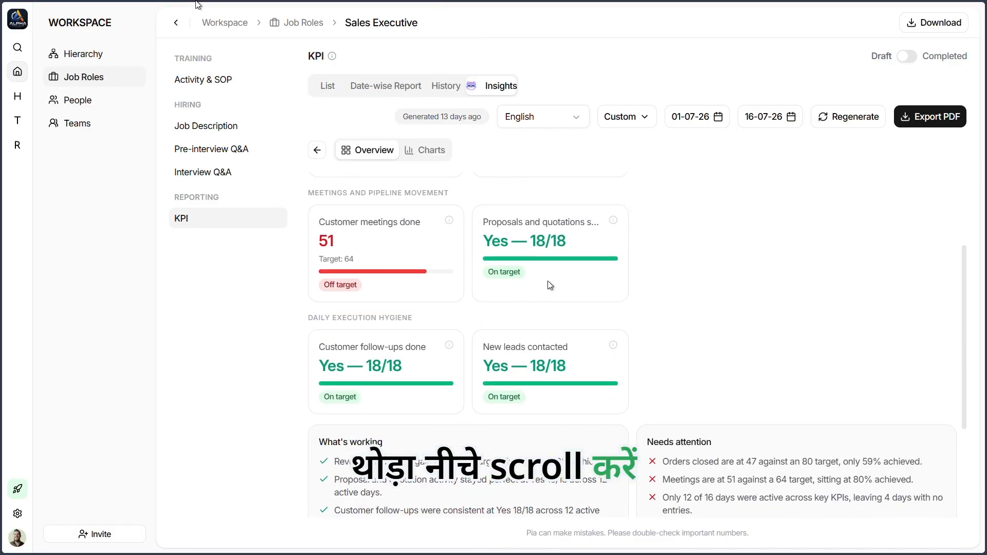
scroll(560, 298, "down", 3)
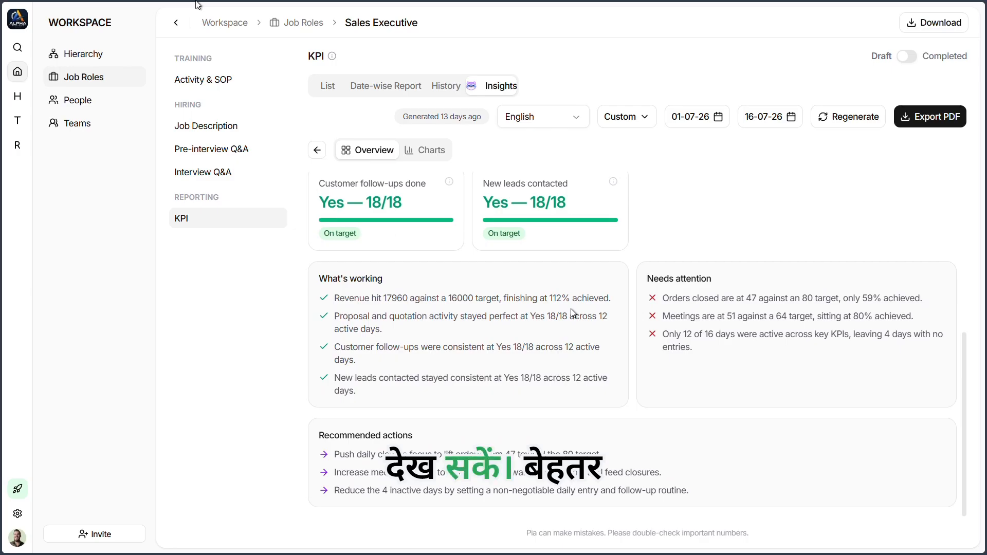
key("ctrl+plus")
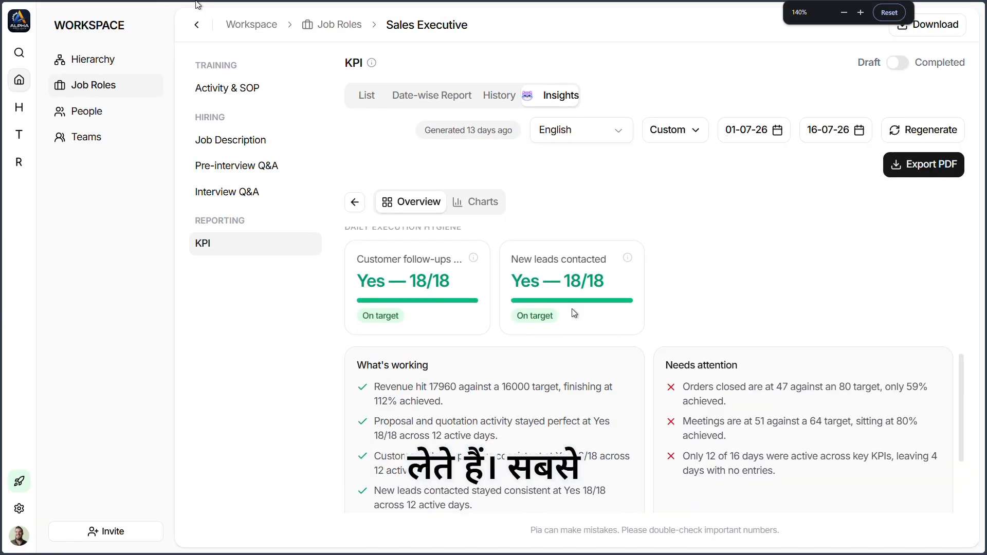
scroll(501, 260, "down", 2)
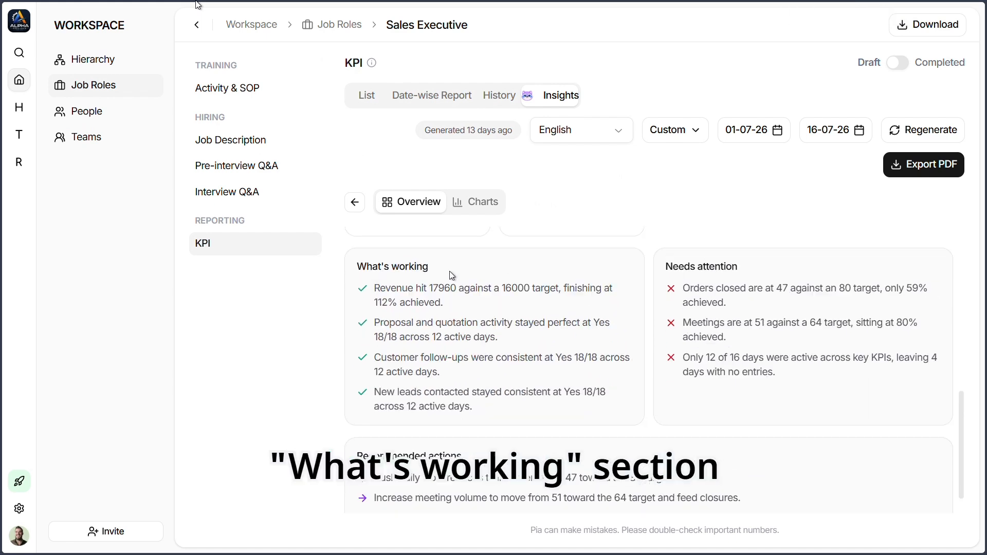
scroll(452, 276, "up", 1)
left_click_drag(357, 298, 392, 299)
left_click(445, 307)
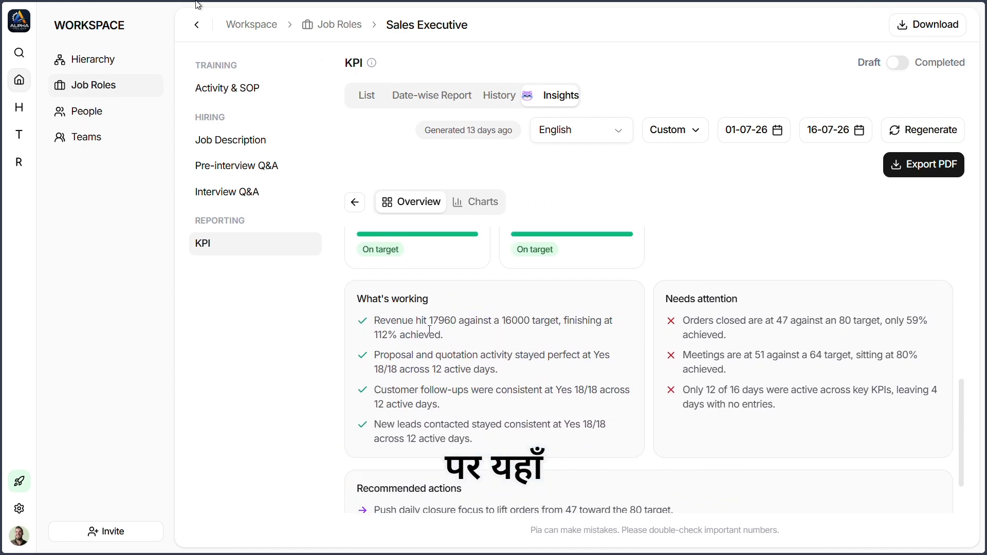
left_click_drag(374, 320, 481, 344)
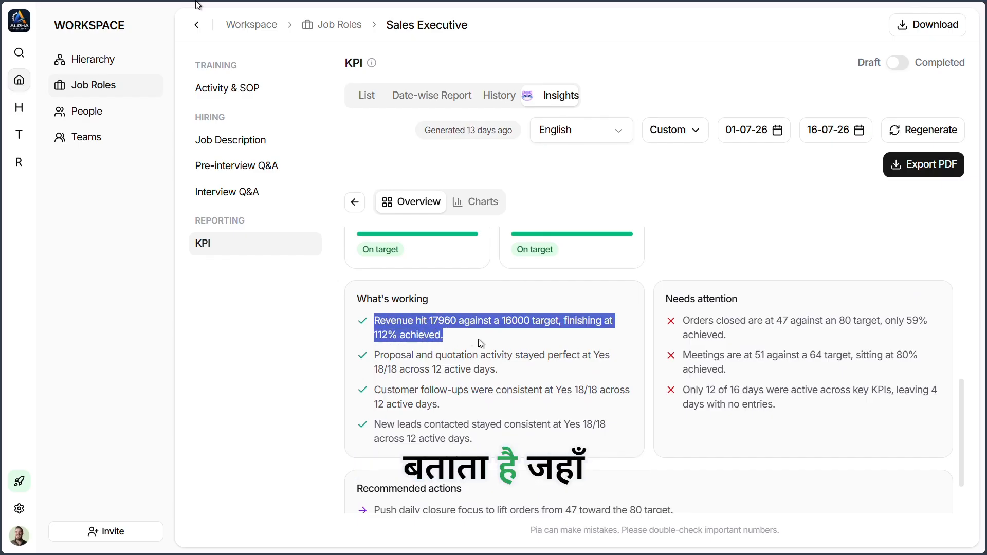
left_click(473, 340)
left_click_drag(395, 354, 521, 374)
left_click(521, 374)
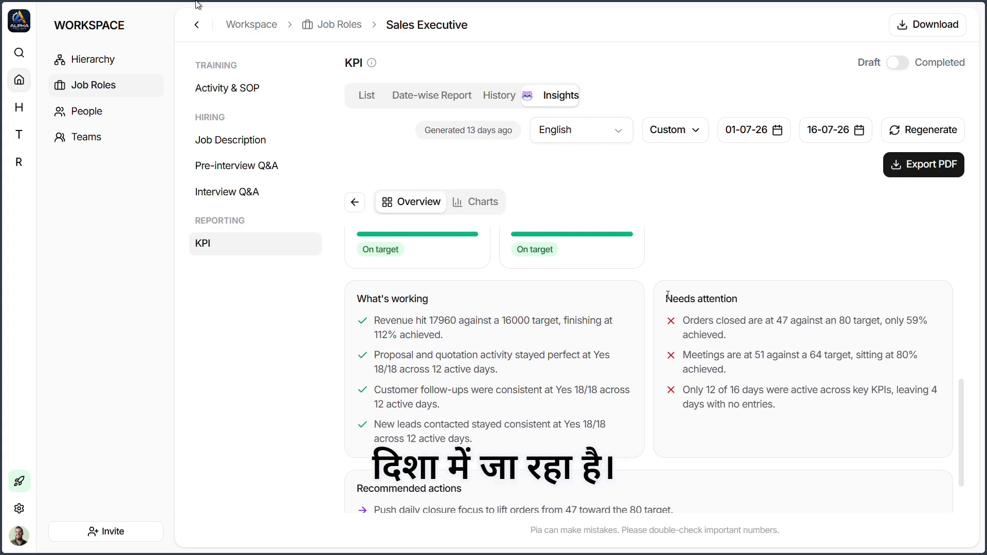
Read the Needs attention section, covering the points on closed orders and meetings.
left_click_drag(668, 295, 840, 326)
left_click(785, 306)
left_click(809, 337)
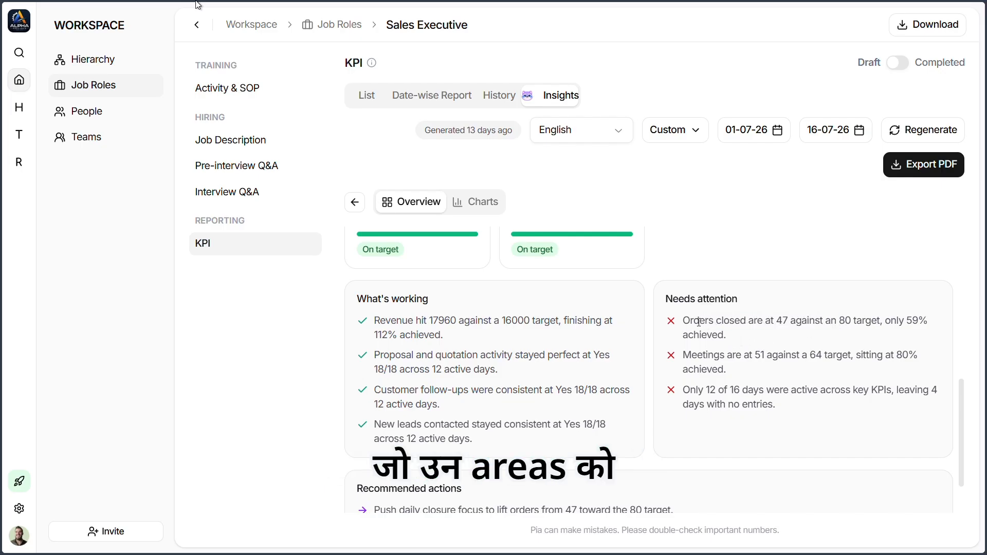
left_click_drag(699, 322, 813, 336)
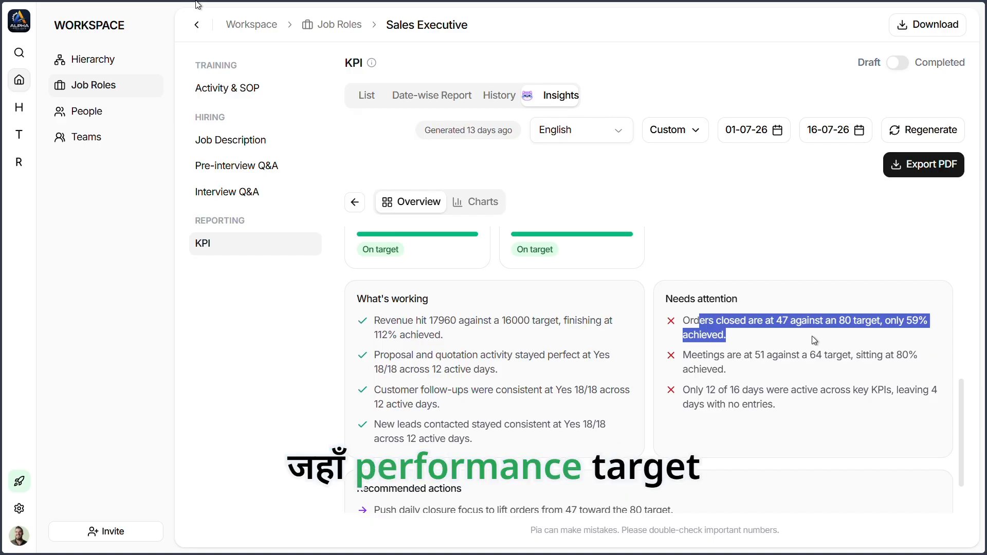
left_click(812, 336)
left_click_drag(691, 354, 789, 384)
left_click(789, 384)
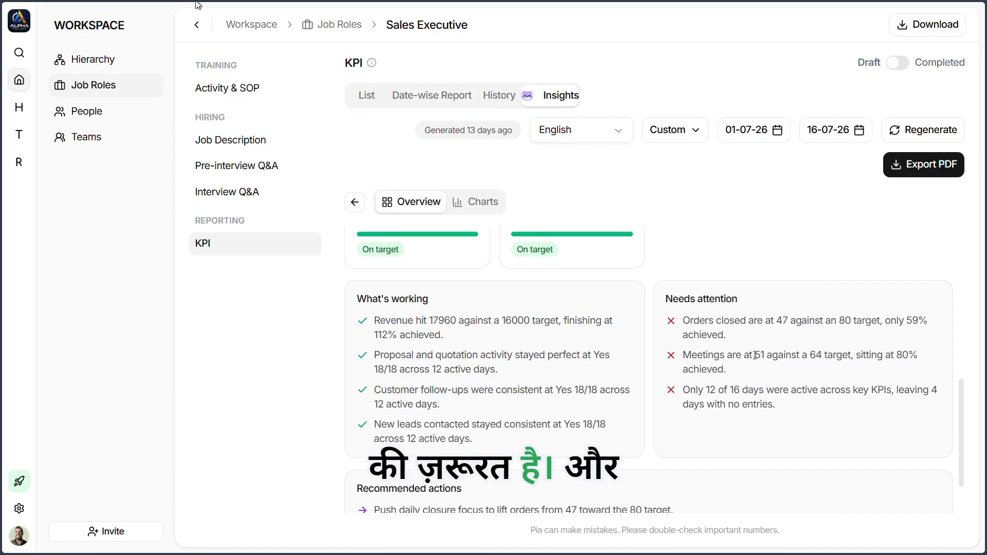
Read the Recommended actions listed below the other overview sections.
scroll(769, 338, "down", 2)
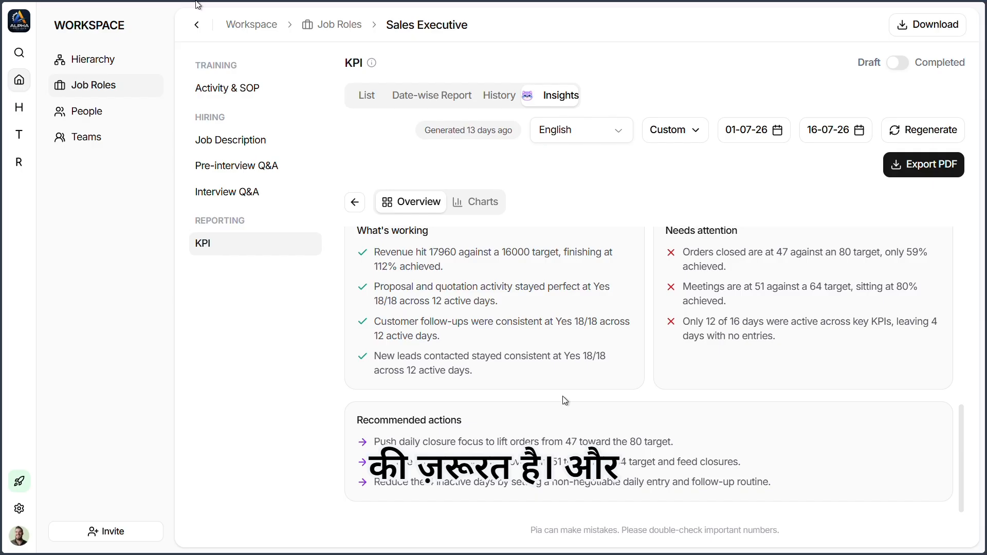
left_click_drag(363, 420, 521, 427)
left_click(525, 437)
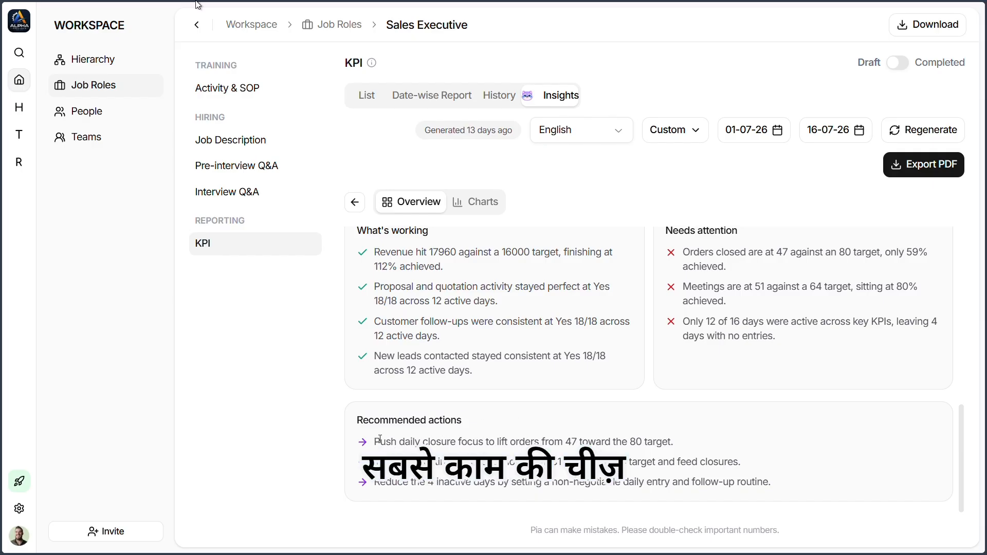
left_click_drag(380, 439, 659, 484)
left_click(812, 469)
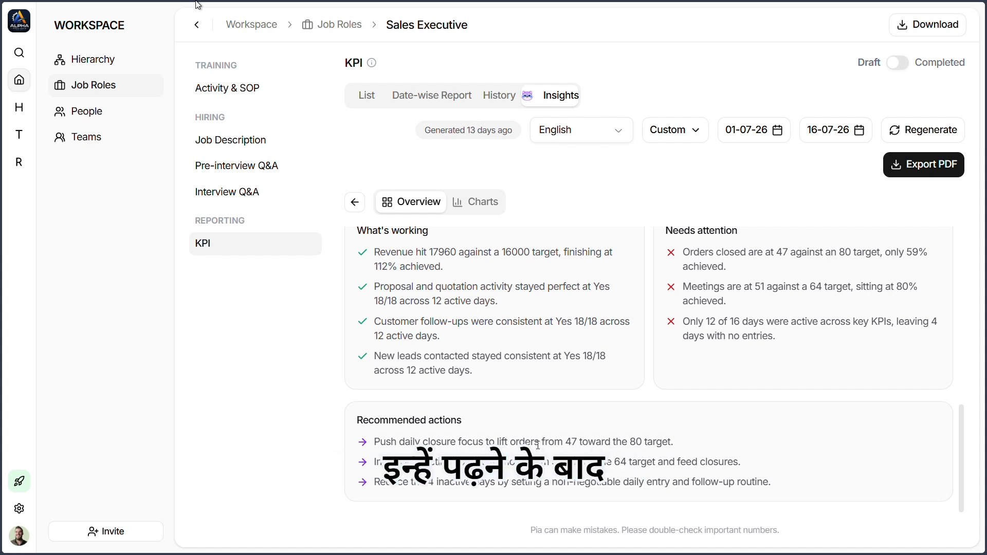
Show the insights as charts and inspect the target achievement and the daily values for revenue, orders and meetings.
scroll(538, 445, "up", 5)
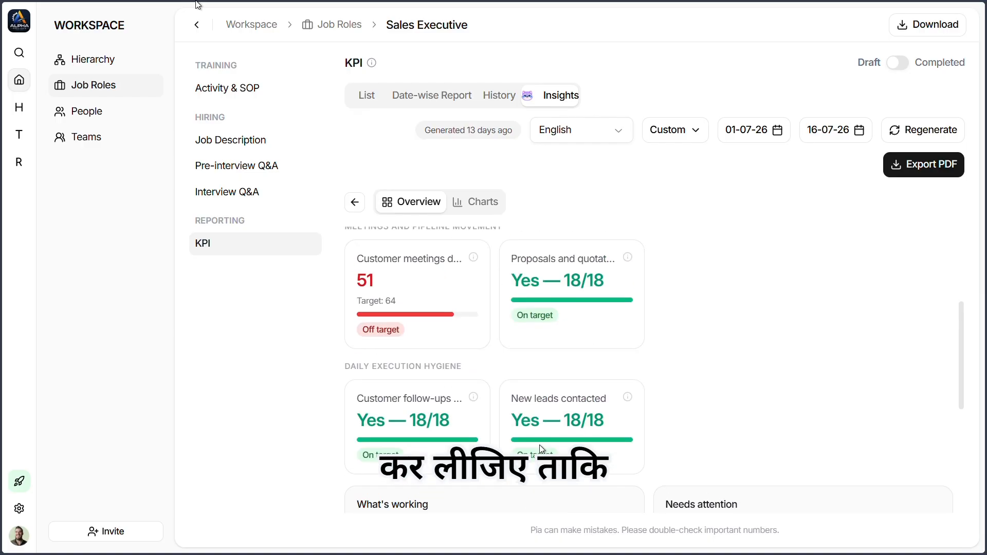
scroll(540, 448, "up", 4)
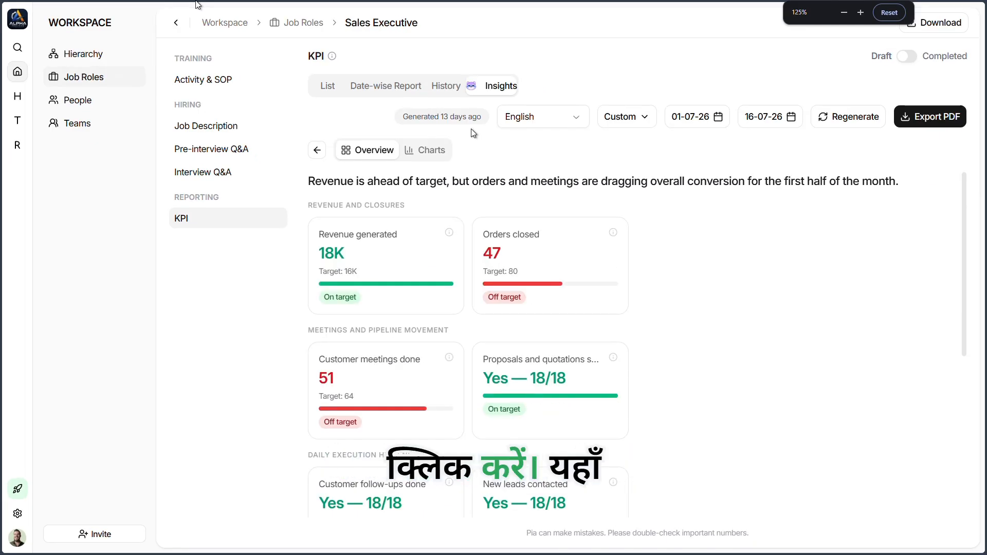
left_click(425, 149)
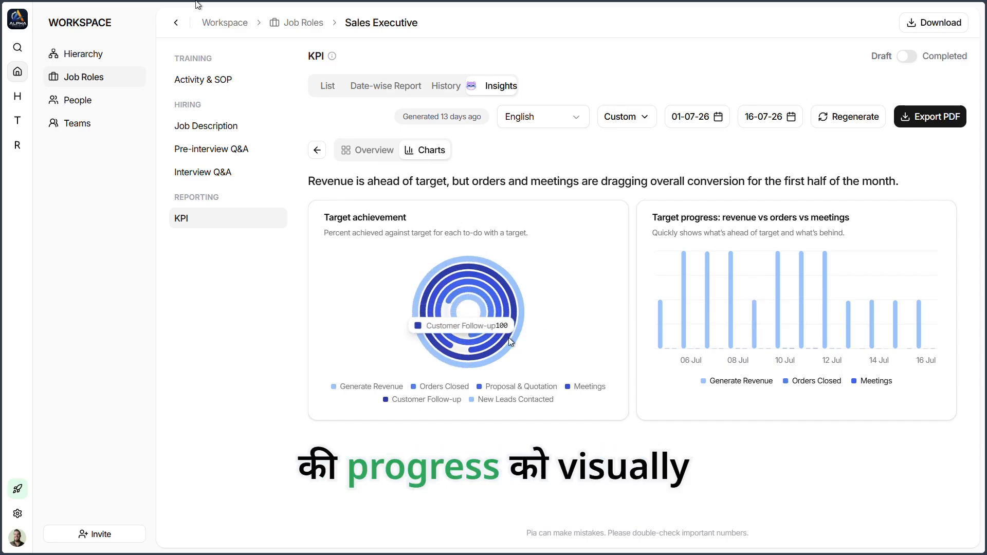
mouse_move(737, 299)
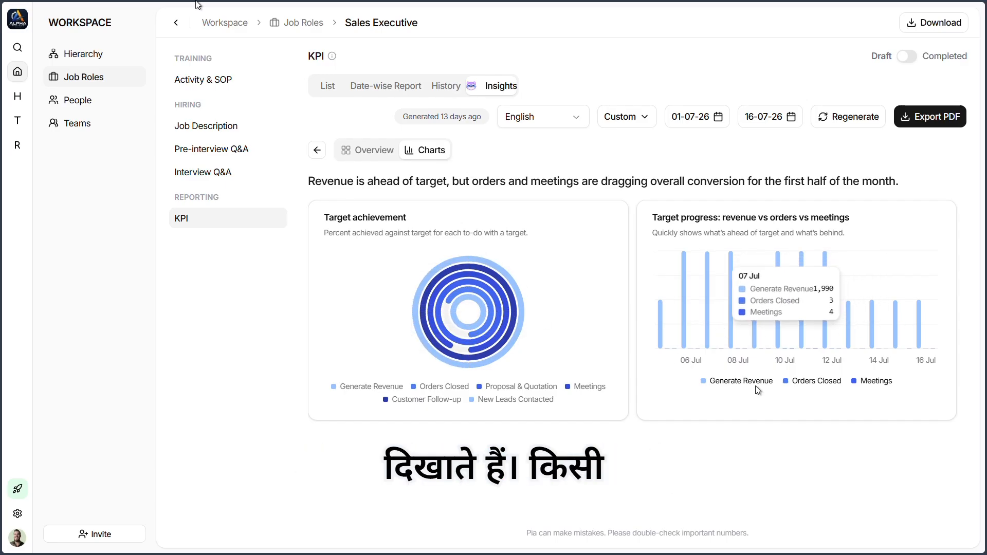